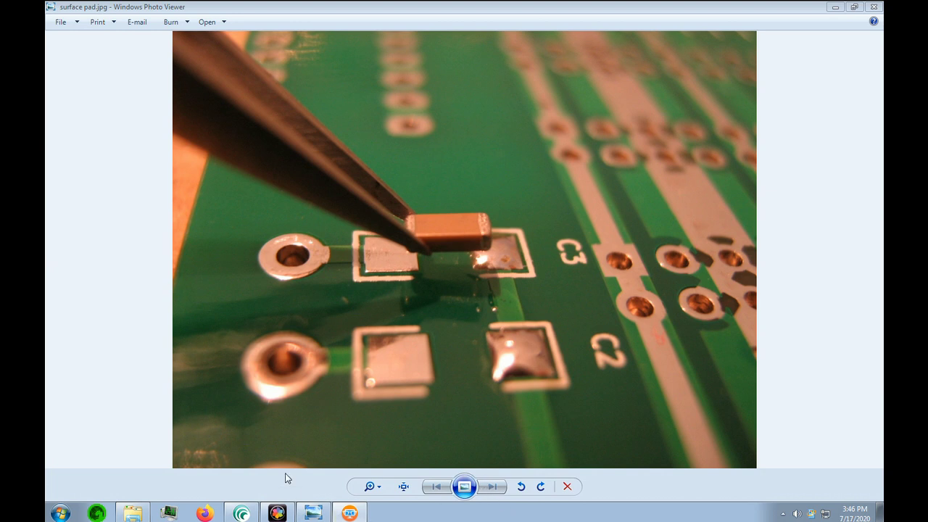
Launch the Padstack Editor from the PCB Editor Utilities of Cadence Release 17.2-2016.
left_click(60, 514)
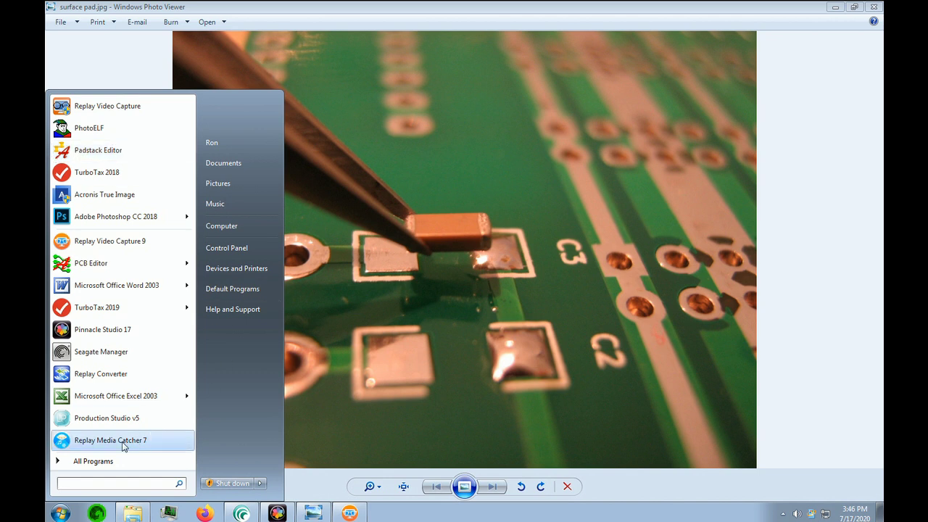
left_click(95, 461)
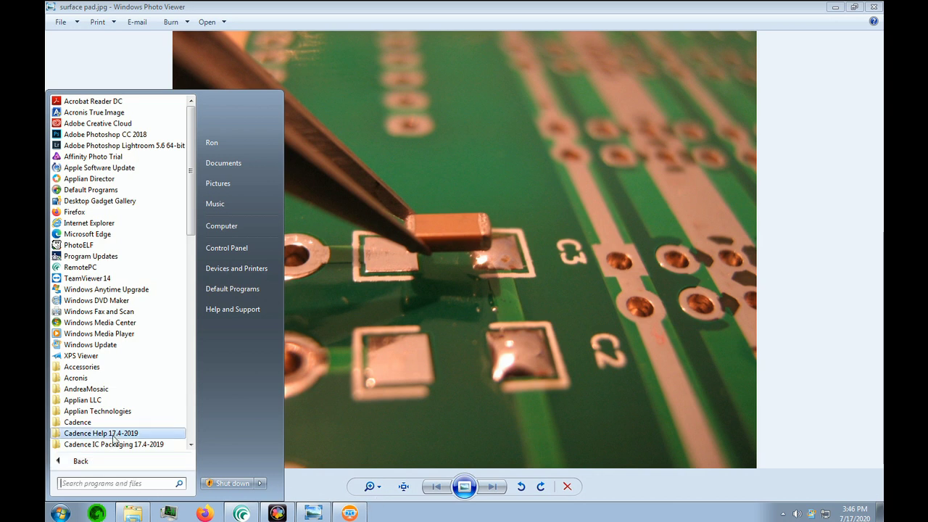
scroll(123, 444, "down", 1)
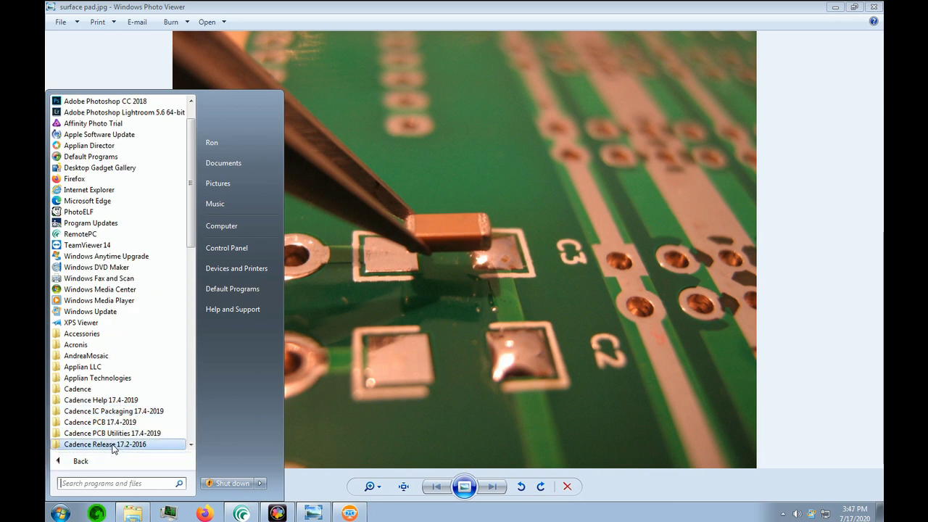
left_click(113, 445)
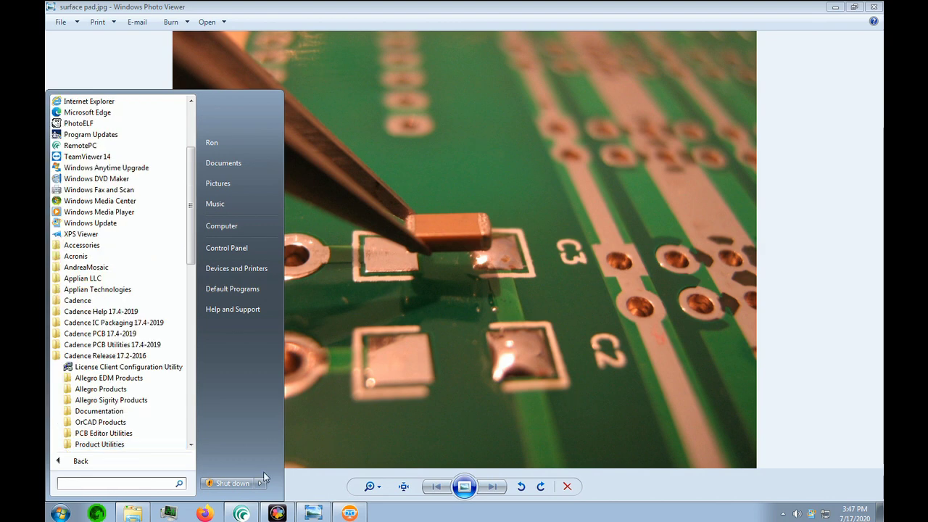
left_click(107, 433)
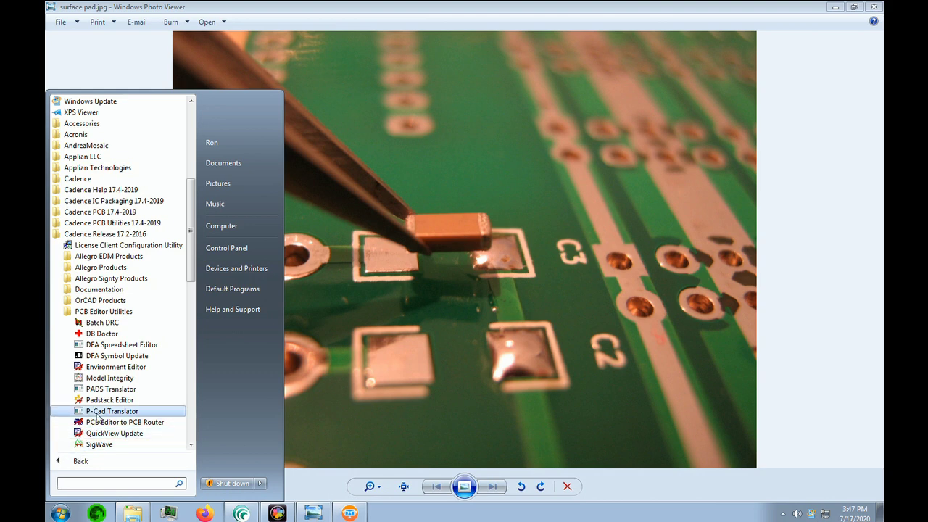
left_click(107, 401)
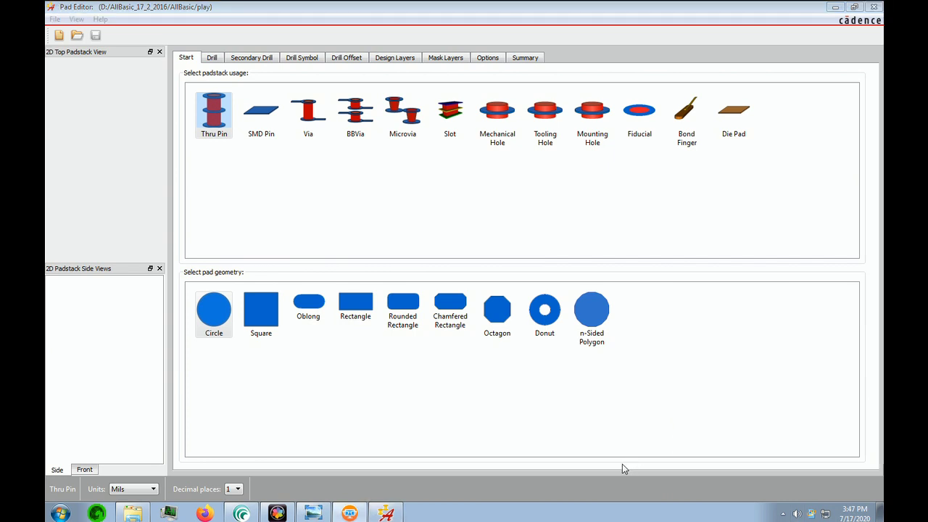
Create a new padstack named 76x24smd with SMD Pin as its usage.
left_click(55, 20)
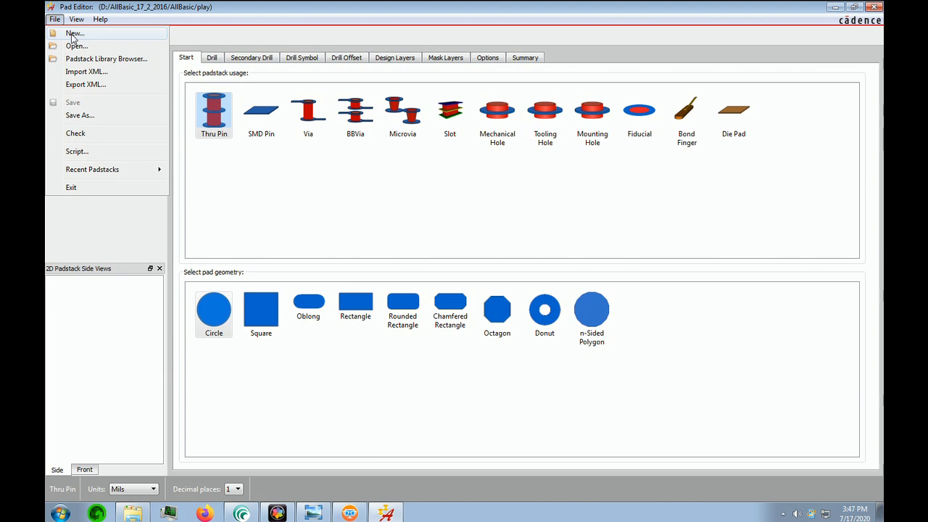
left_click(74, 34)
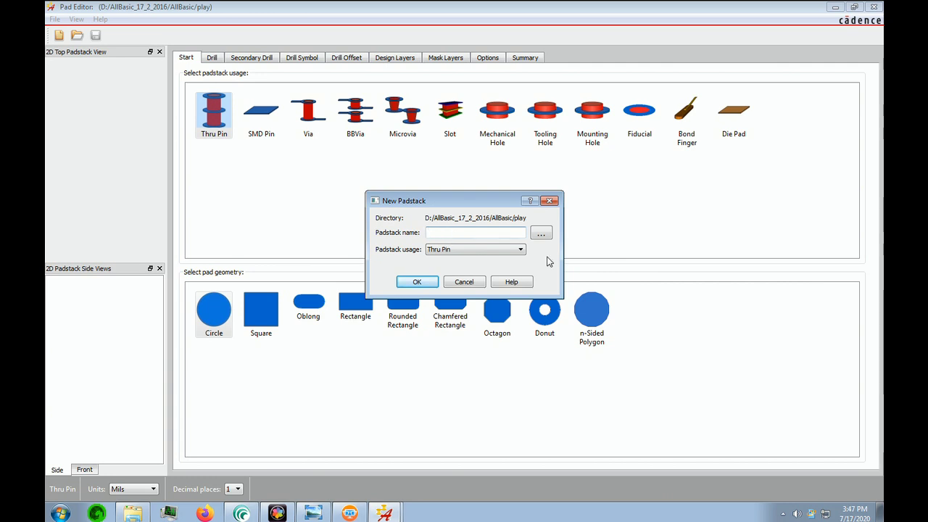
left_click(427, 236)
type("76x24smd")
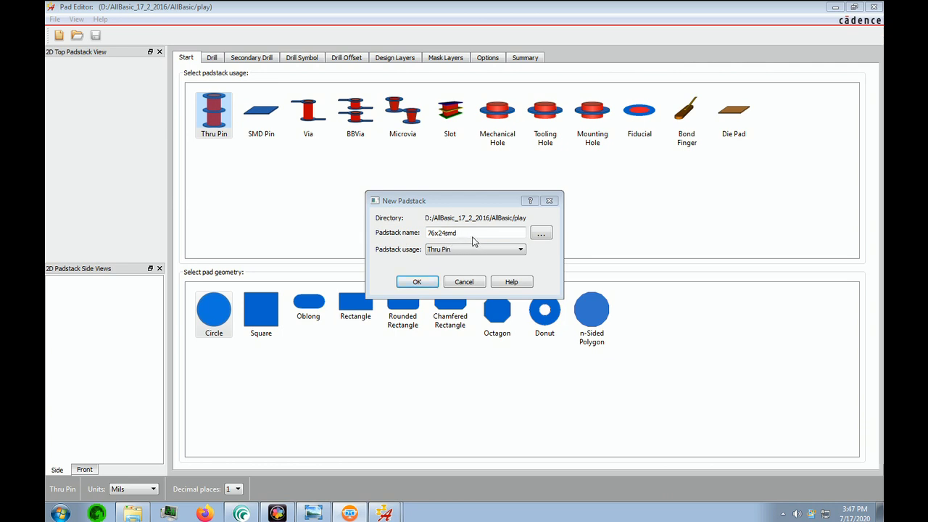
key("Tab")
left_click(523, 250)
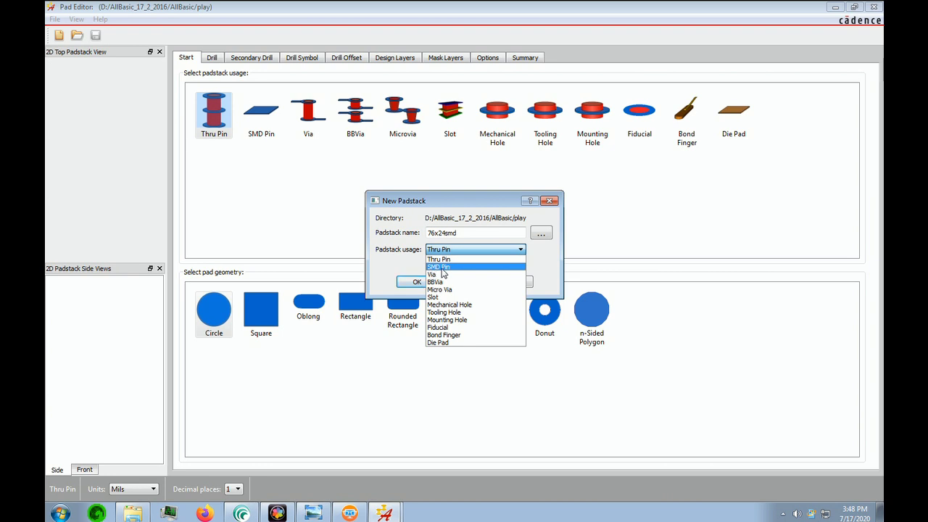
left_click(453, 268)
left_click(416, 282)
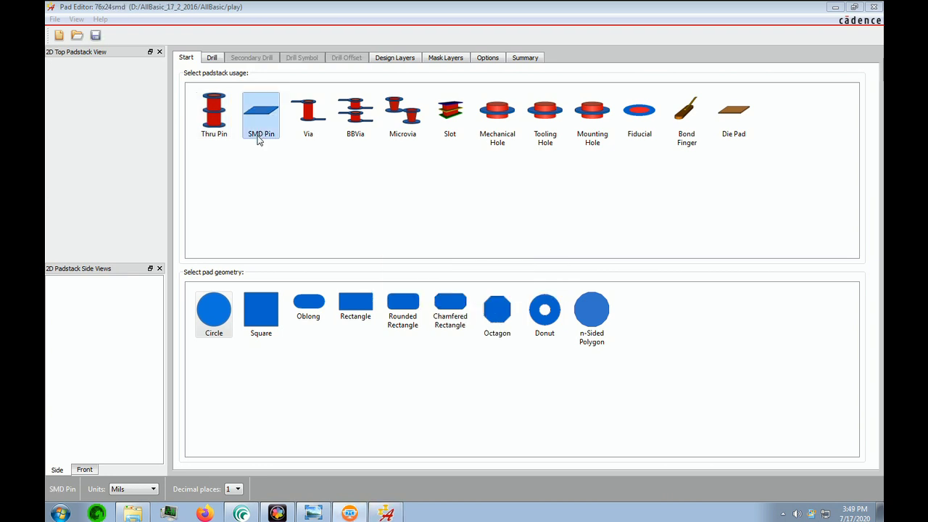
Define the regular pad on the BEGIN LAYER as a rectangle 76 mils wide and 24 mils high.
left_click(397, 58)
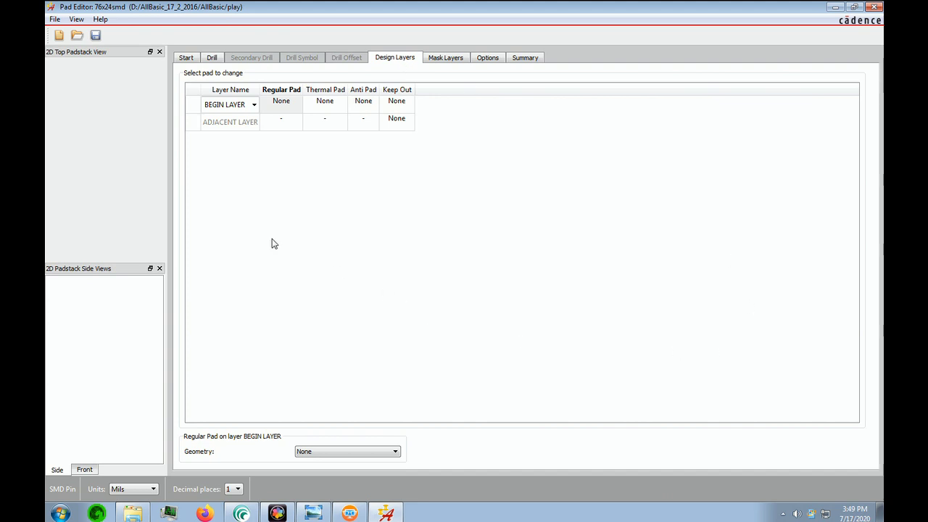
left_click(281, 103)
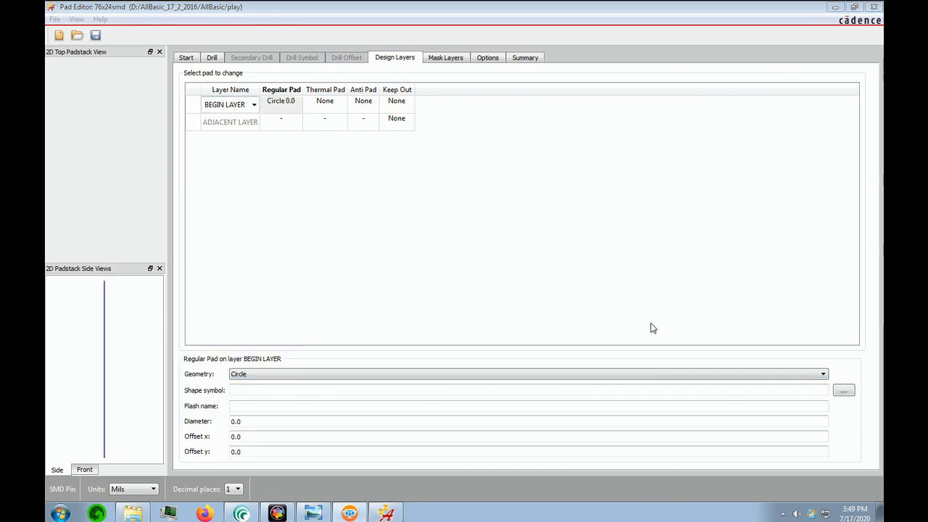
left_click(822, 374)
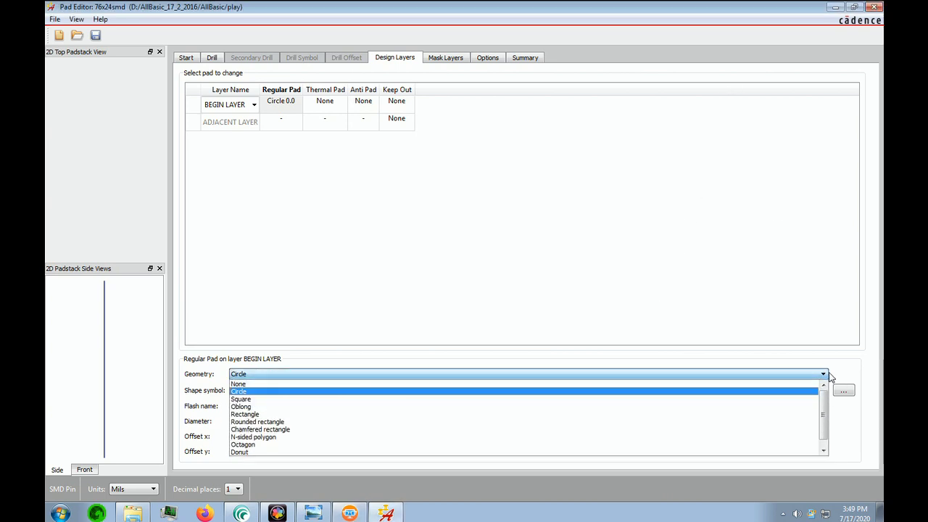
left_click(262, 414)
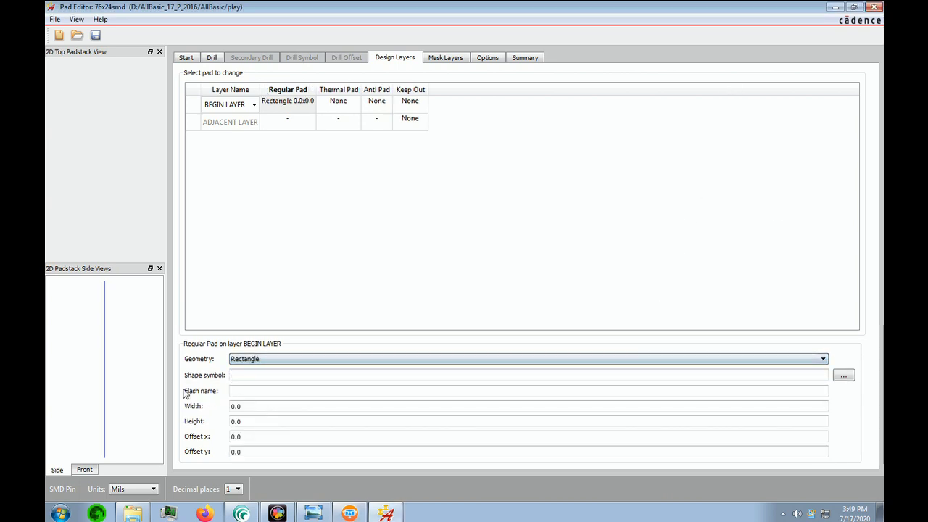
left_click_drag(261, 413, 177, 413)
type("76")
left_click_drag(259, 421, 179, 424)
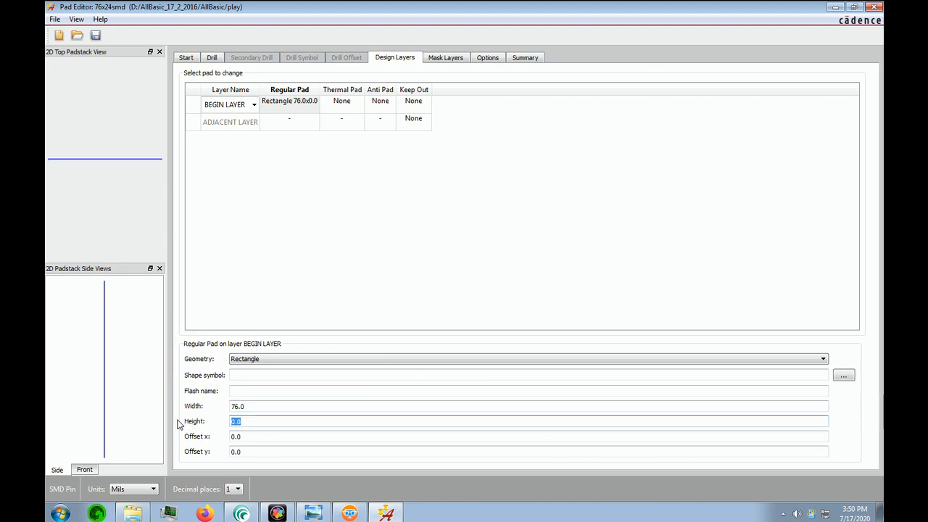
type("24")
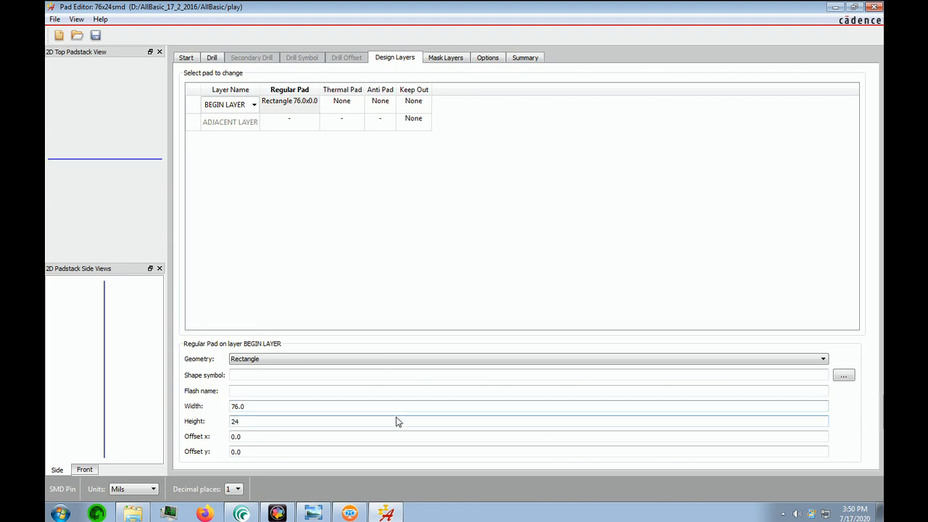
left_click(694, 250)
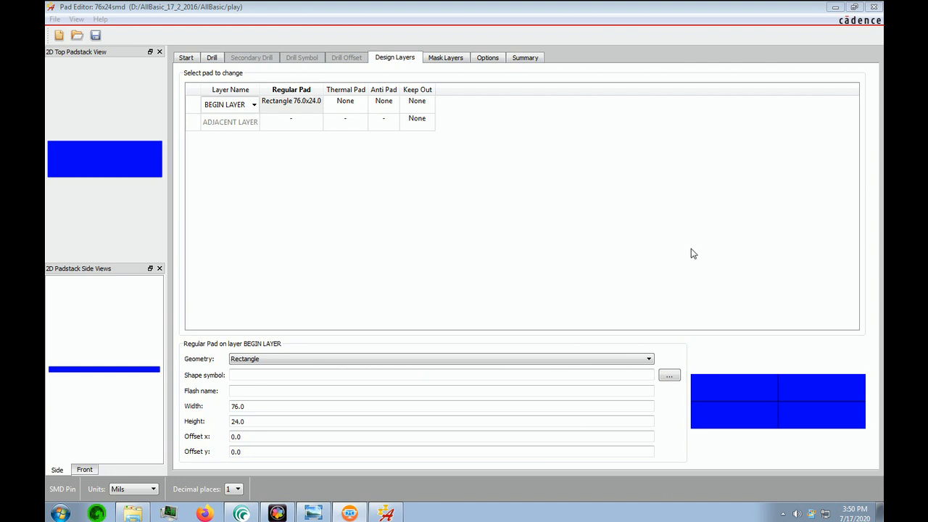
Define the thermal pad on the BEGIN LAYER as a rectangle 96 mils wide and 44 mils high.
left_click(348, 103)
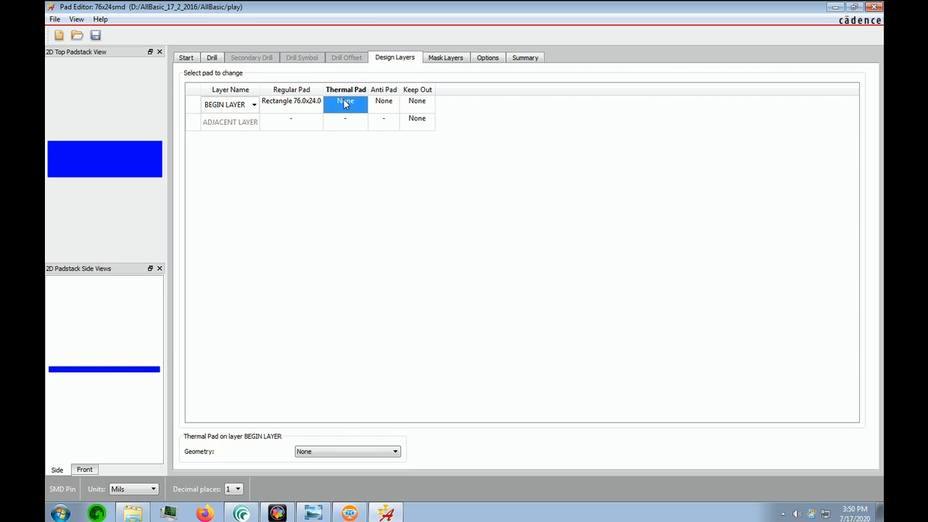
left_click(397, 452)
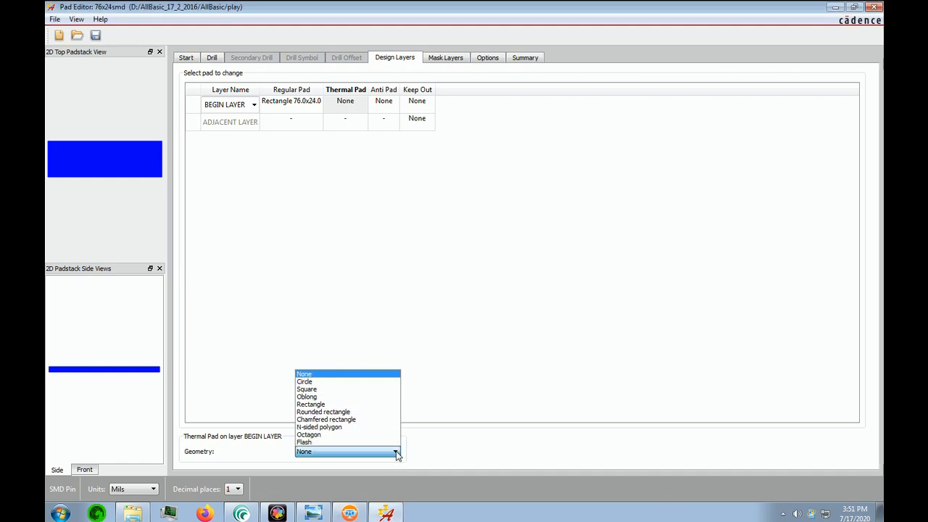
left_click(321, 404)
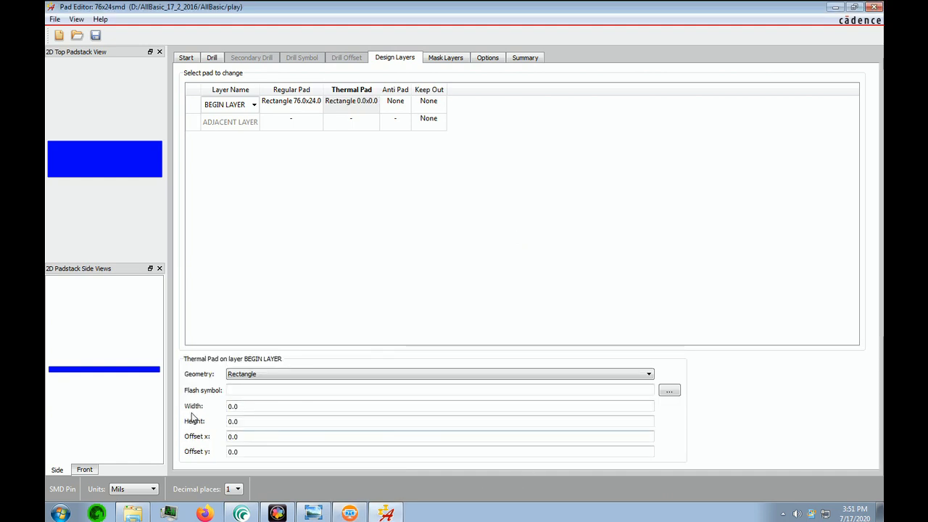
left_click_drag(248, 409, 222, 408)
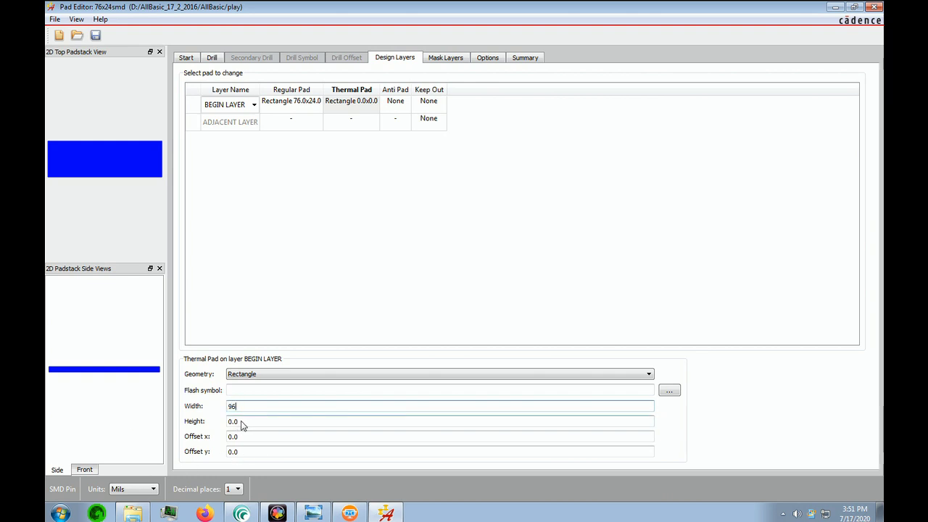
left_click(230, 422)
type("4")
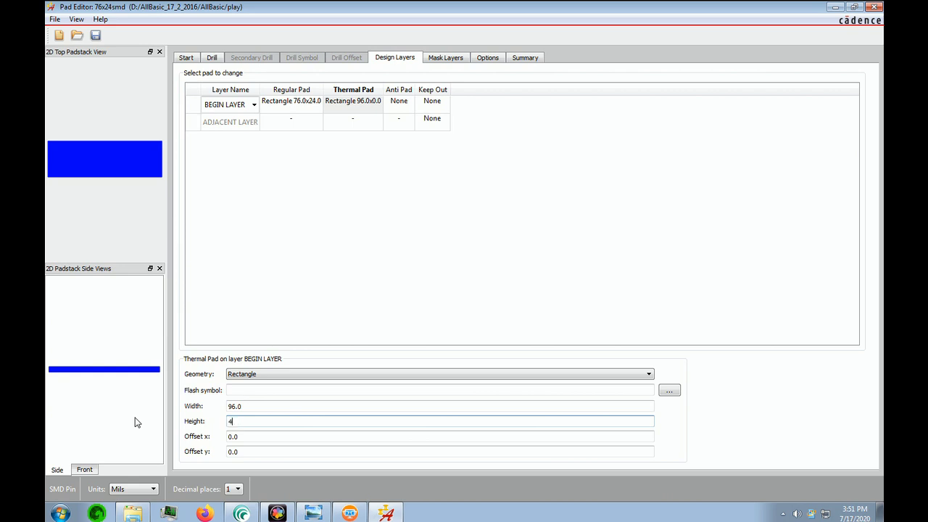
type("4")
key("Return")
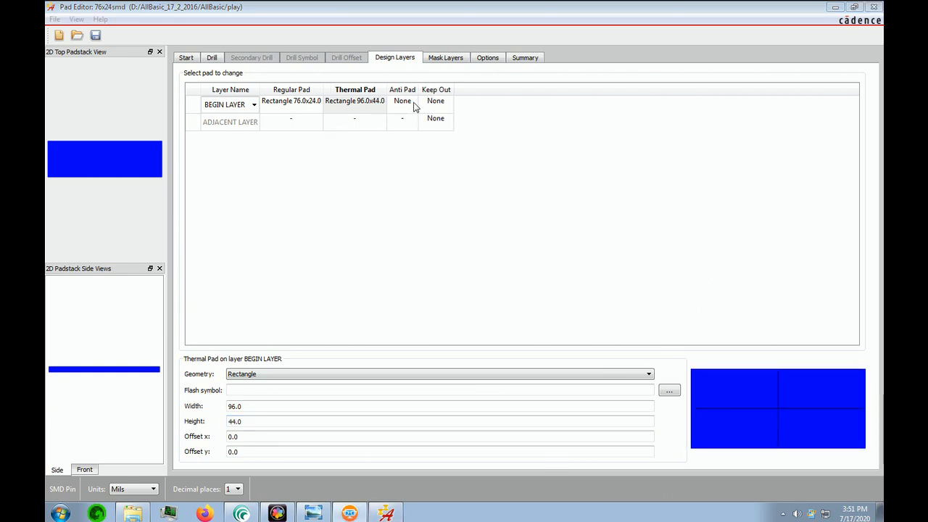
Copy the thermal pad definition on the BEGIN LAYER to the anti pad.
left_click(364, 110)
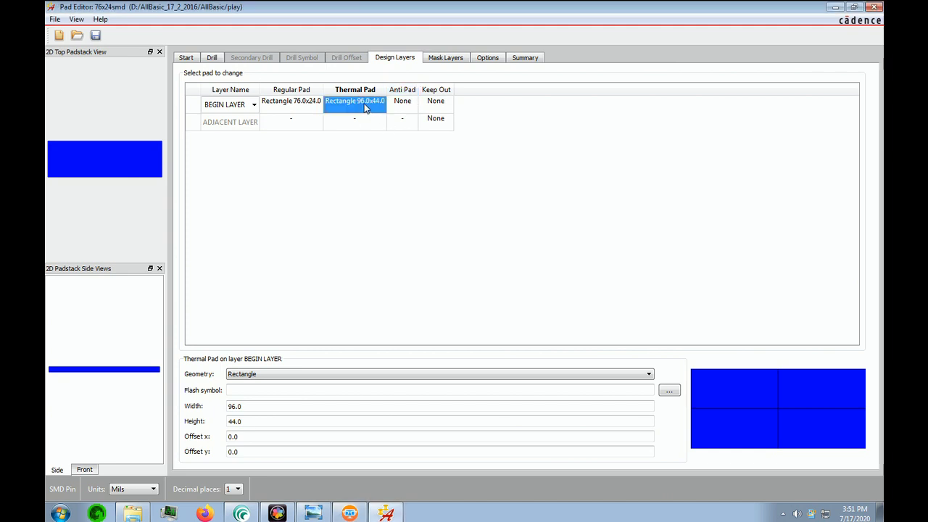
left_click(403, 103)
right_click(405, 109)
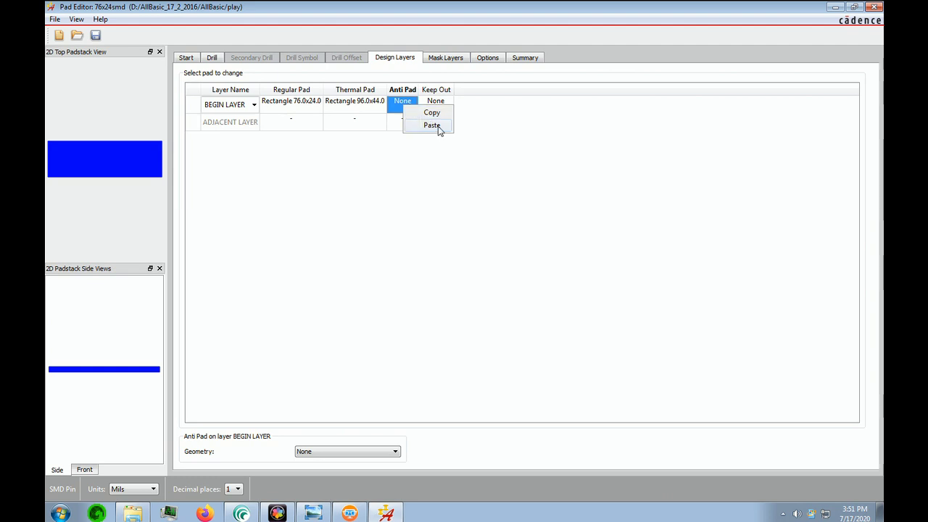
left_click(432, 126)
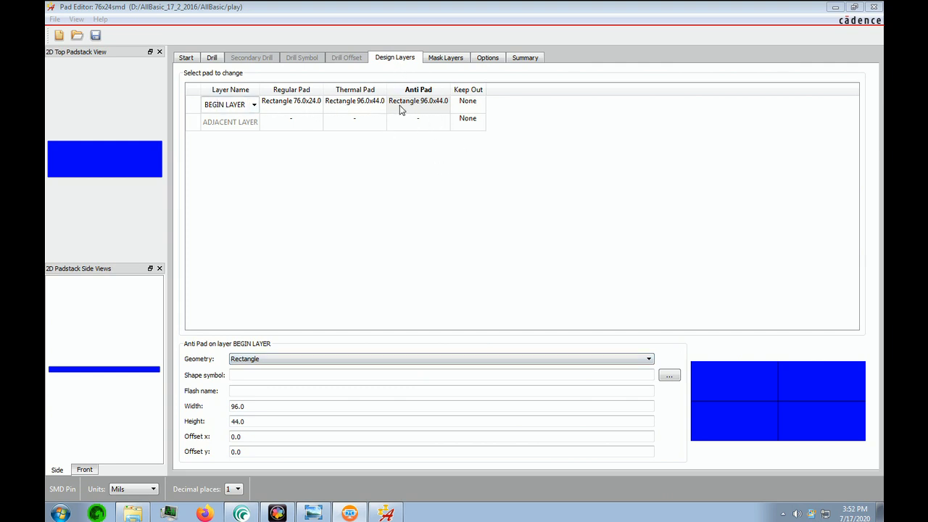
Define the SOLDERMASK_TOP mask layer pad as a rectangle 86 mils wide and 34 mils high.
left_click(449, 59)
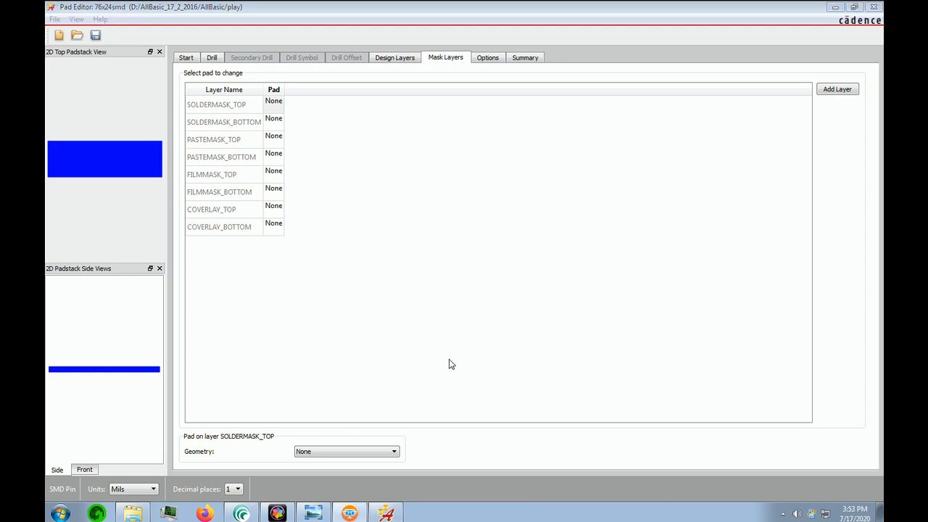
left_click(274, 109)
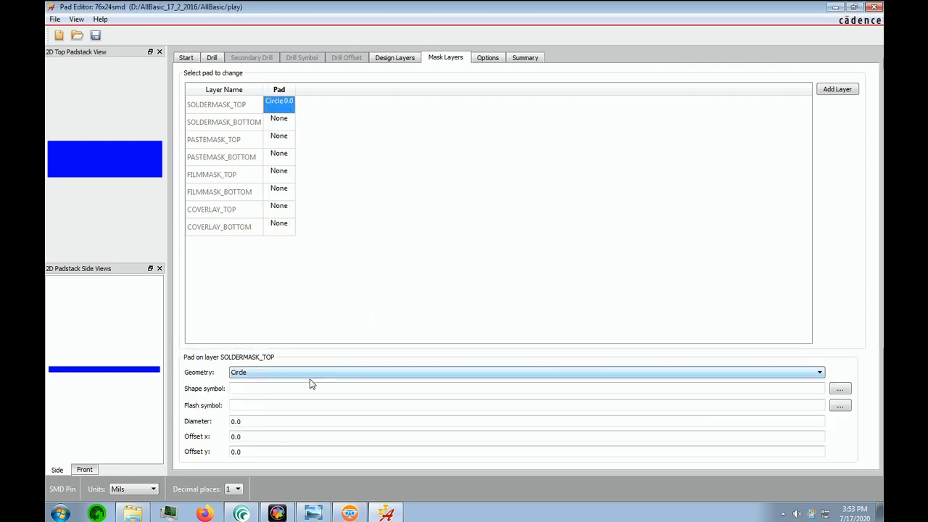
left_click(820, 373)
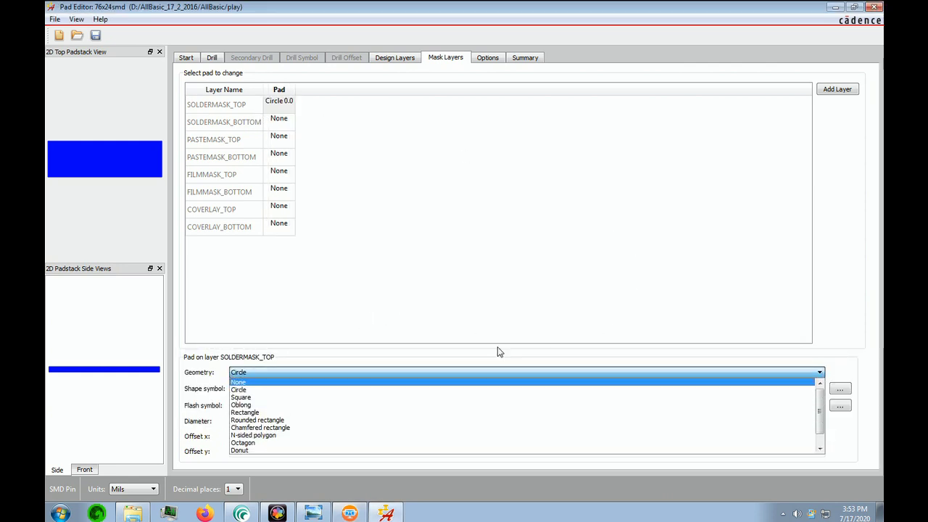
left_click(254, 412)
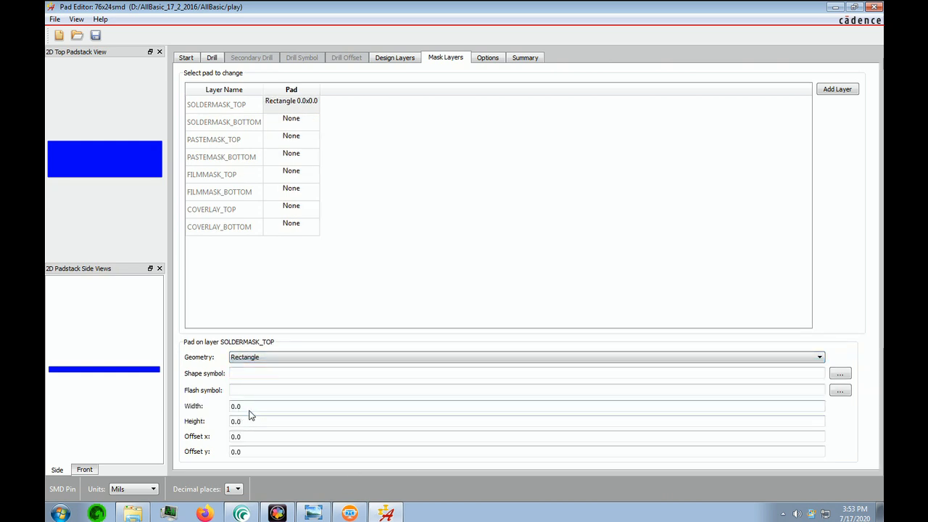
left_click_drag(245, 412, 206, 400)
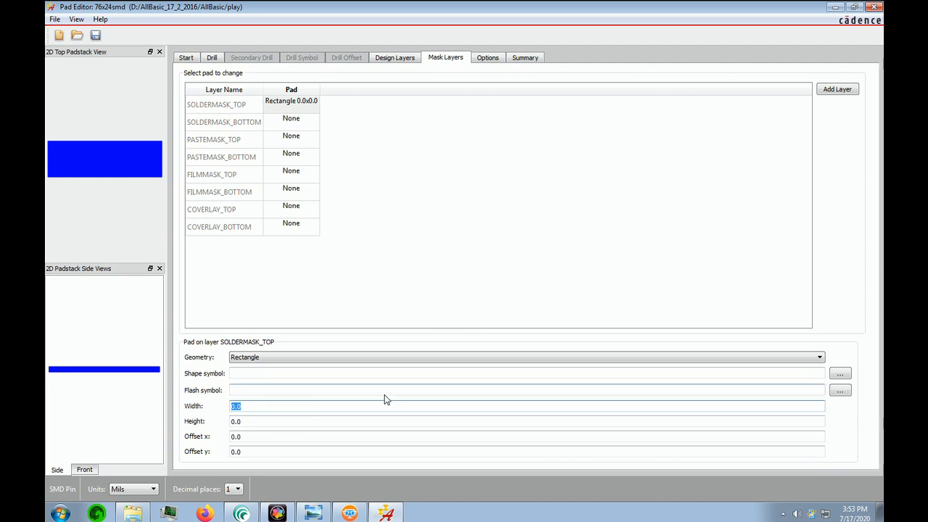
type("86")
left_click(247, 426)
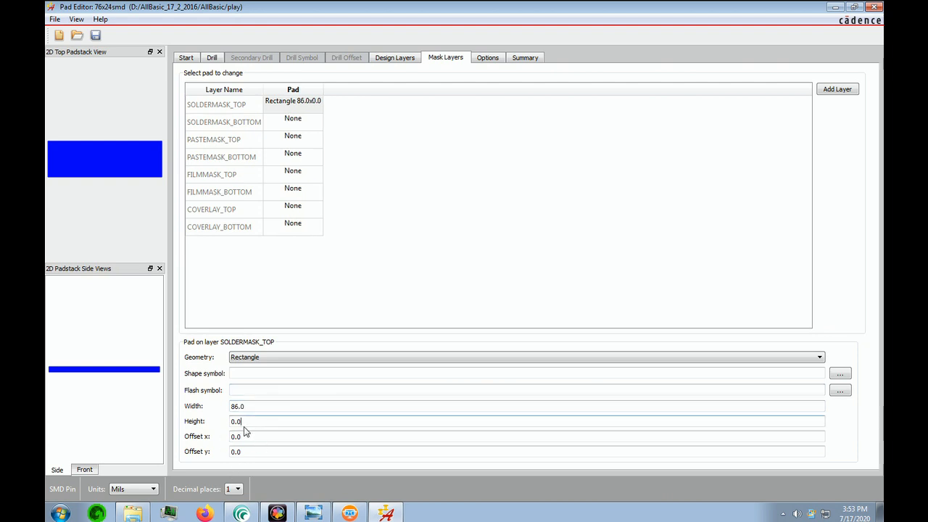
left_click_drag(247, 427, 211, 422)
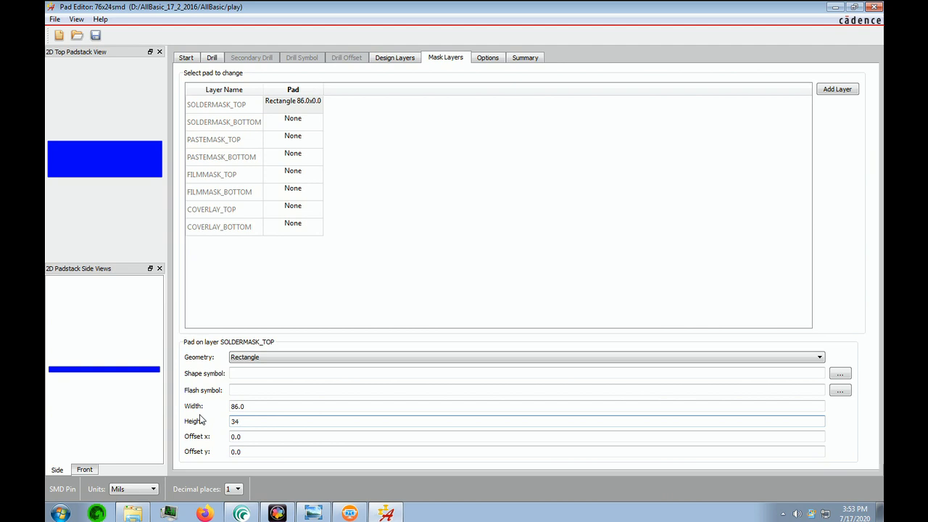
key("Return")
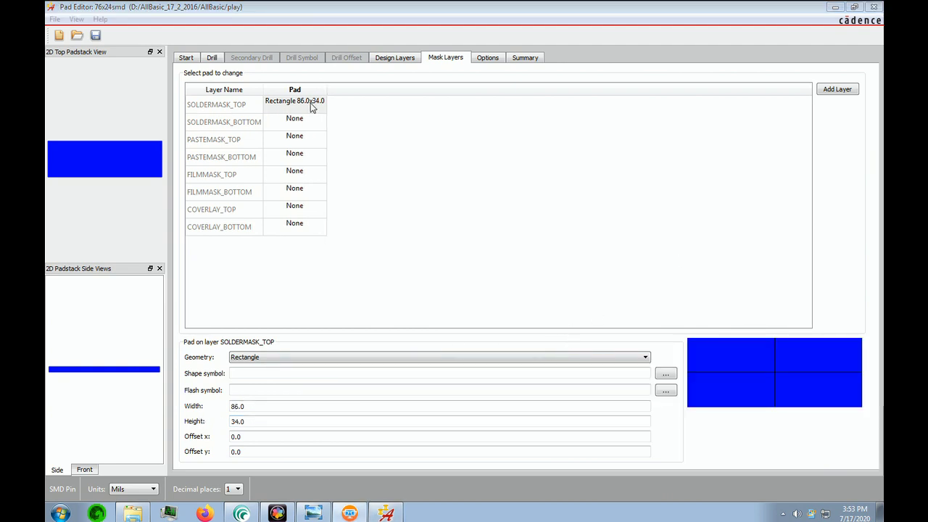
Define the PASTEMASK_TOP mask layer pad as a rectangle 76 mils wide and 24 mils high.
left_click(302, 144)
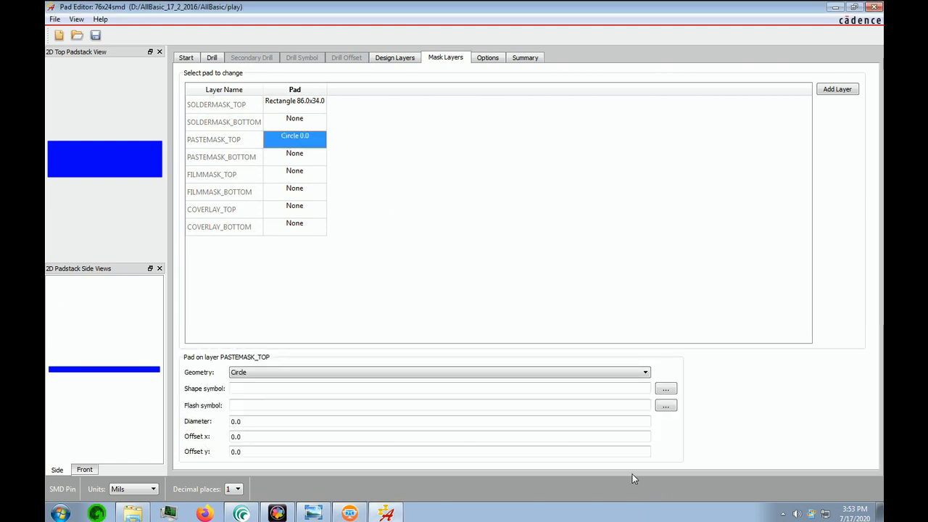
left_click(645, 373)
left_click(255, 412)
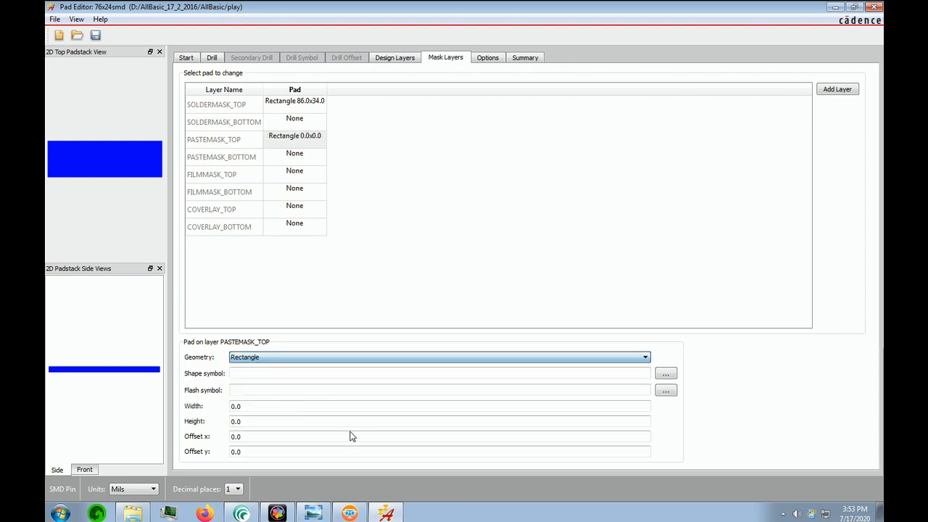
double_click(252, 410)
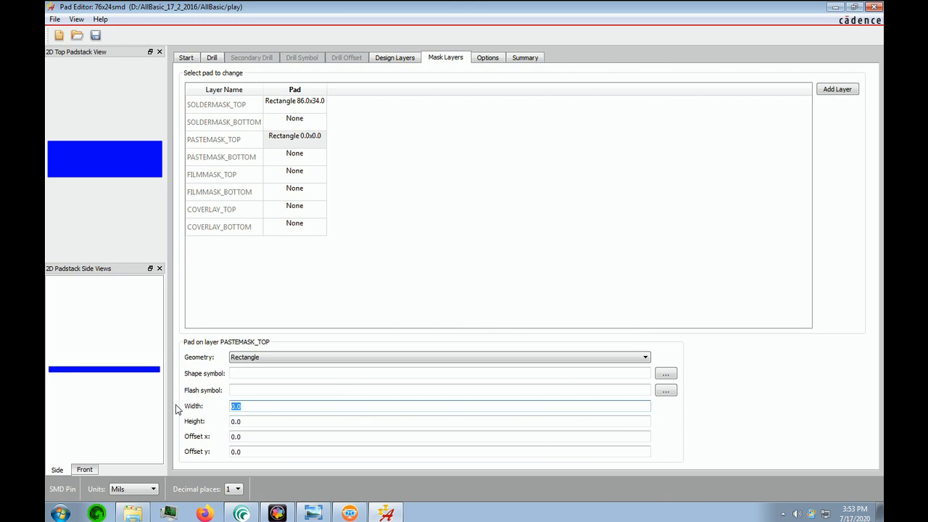
left_click(247, 421)
double_click(248, 422)
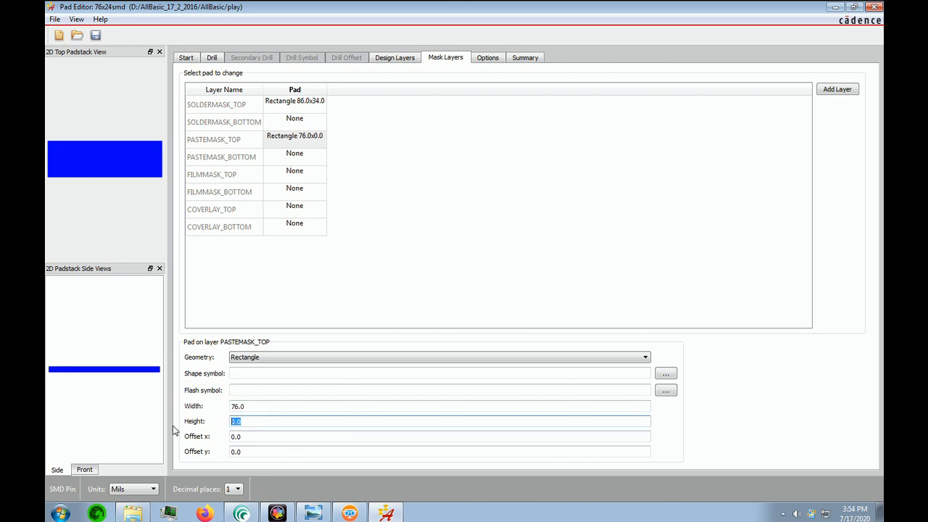
type("24")
key("Return")
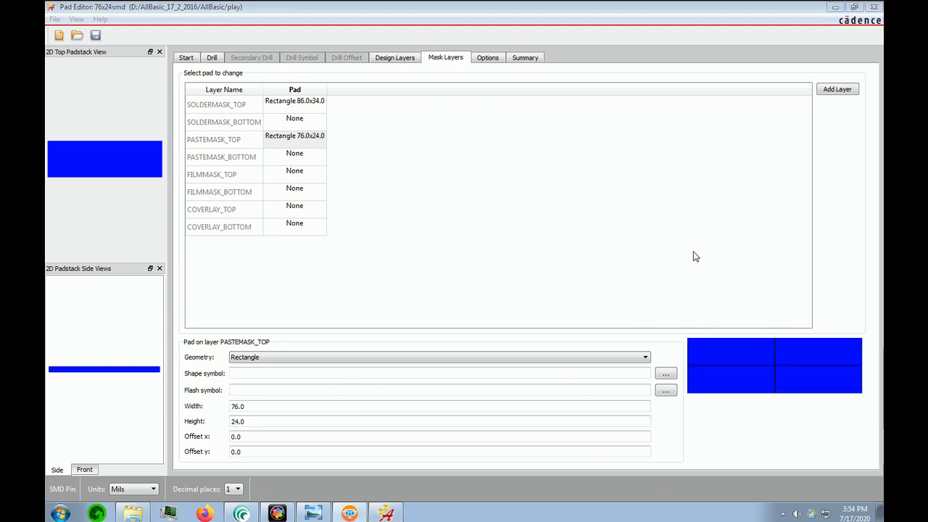
Review the summary of the 76x24smd padstack and save the padstack.
left_click(526, 58)
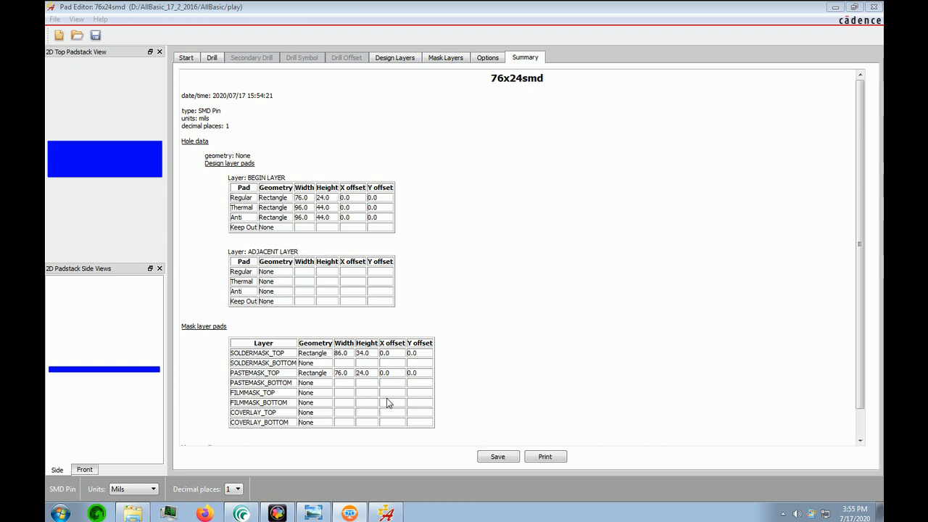
left_click(54, 19)
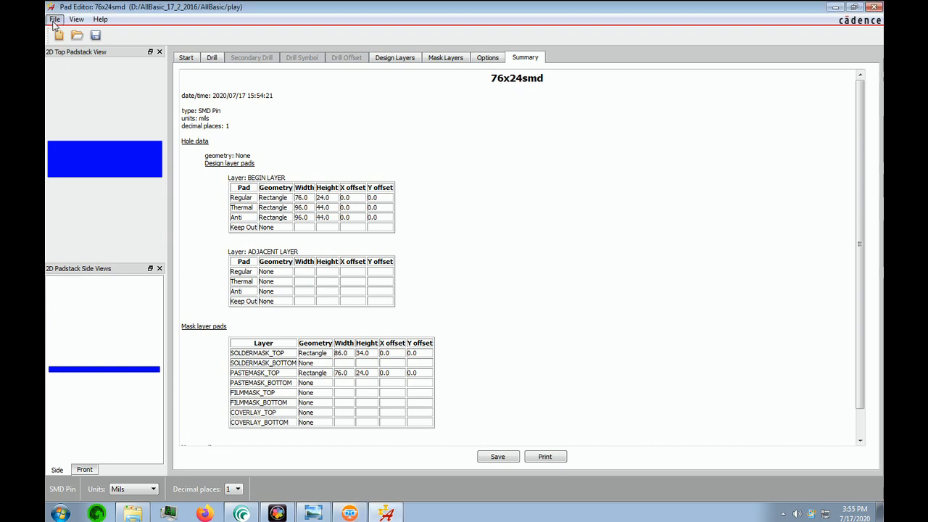
mouse_move(76, 18)
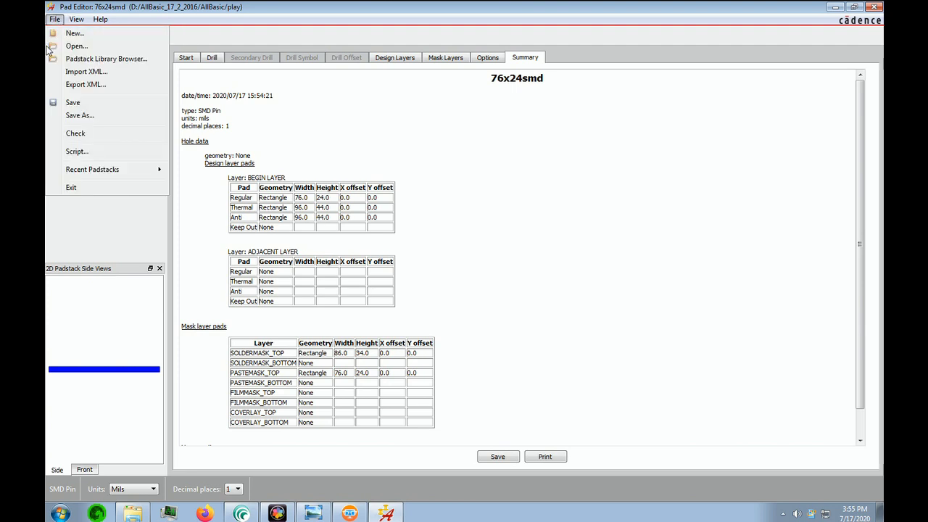
left_click(72, 103)
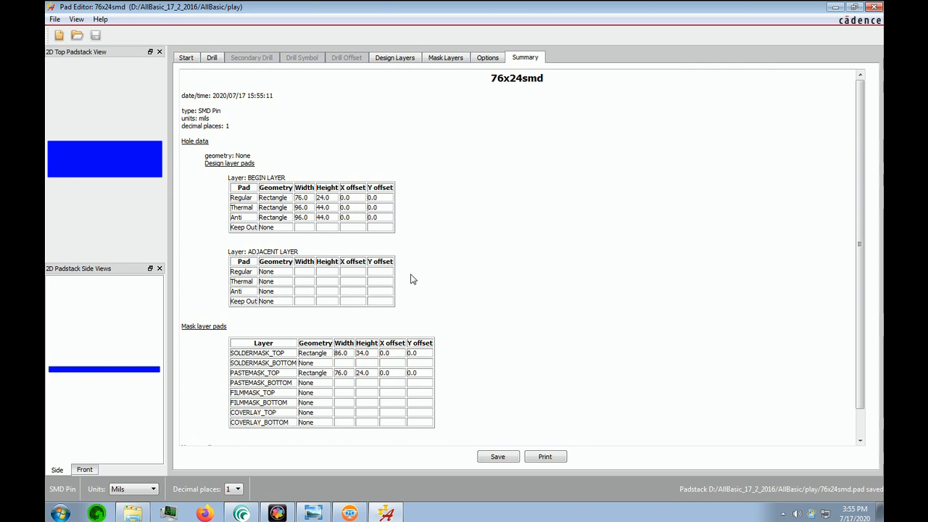